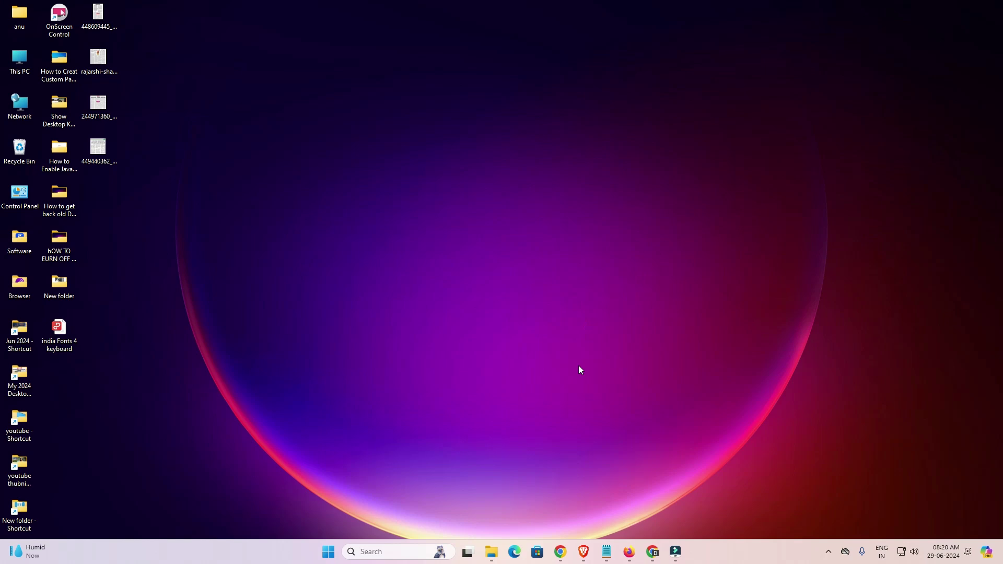
# - Rerun the LaserJet Pro MFP M126a driver search and bring up link options for the first HP Support result
pyautogui.moveTo(560, 552)
pyautogui.click(601, 525)
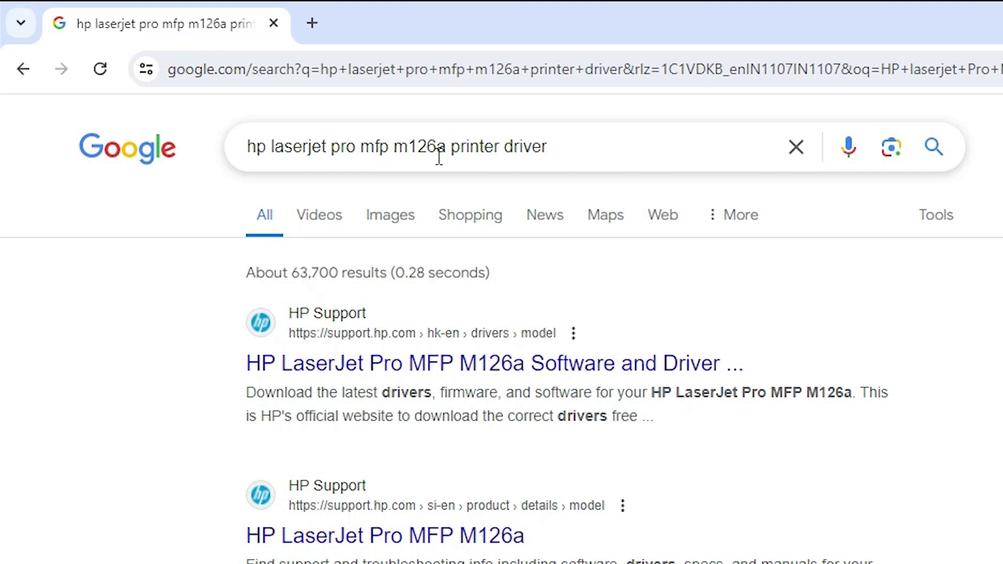
pyautogui.click(567, 151)
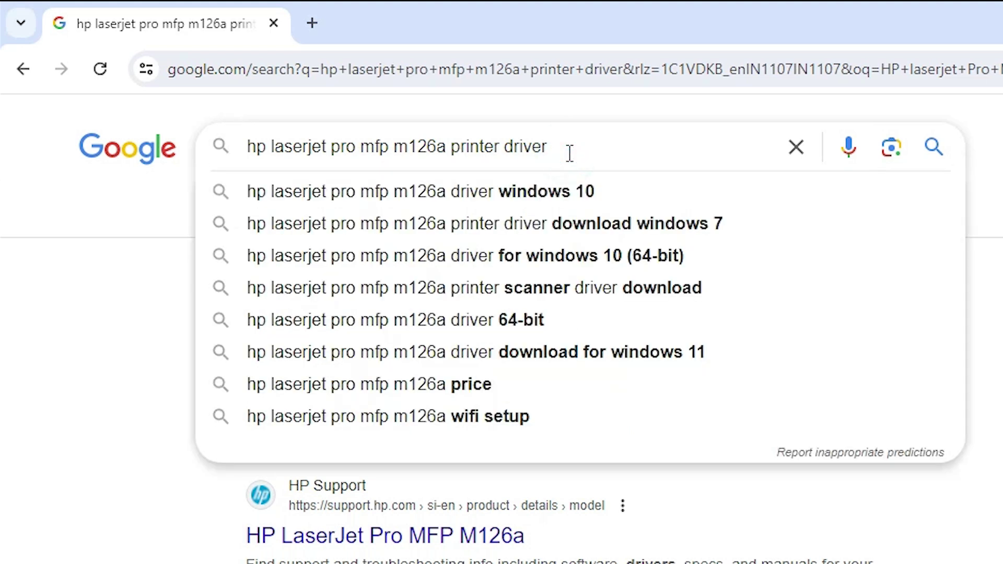
pyautogui.press('Return')
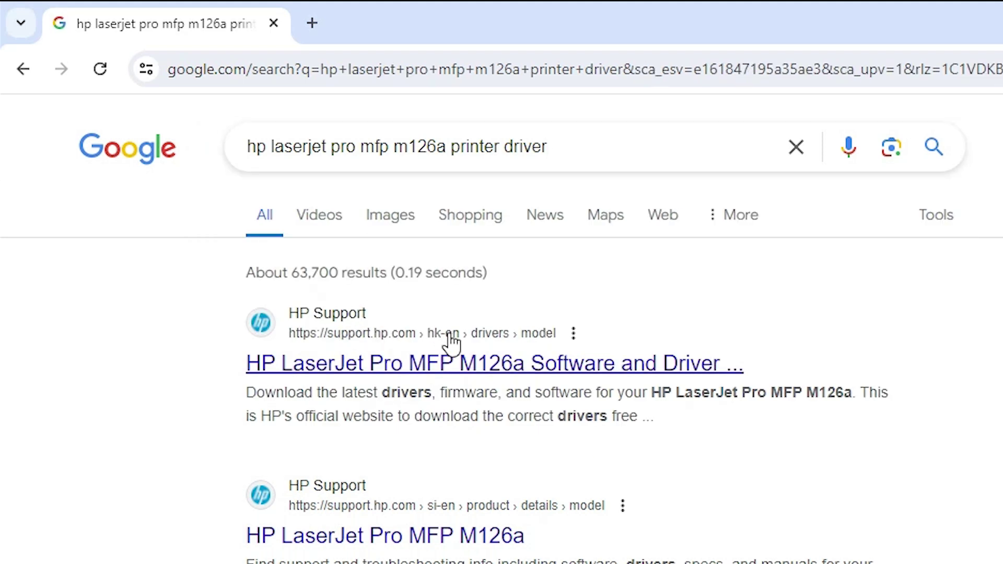
pyautogui.rightClick(371, 370)
# - Open the HP Support result in a new tab and switch to the M126a driver page
pyautogui.click(415, 389)
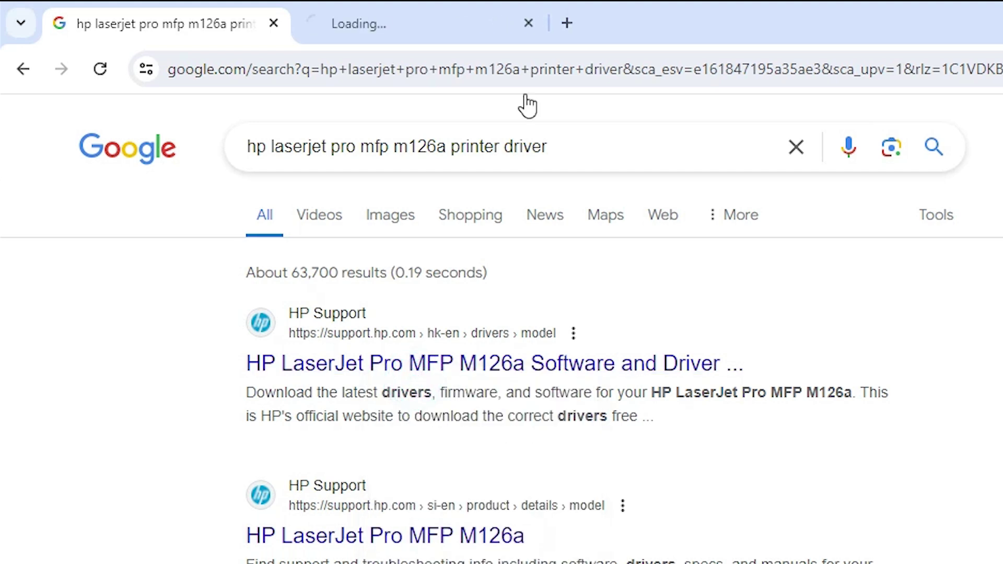
pyautogui.click(419, 3)
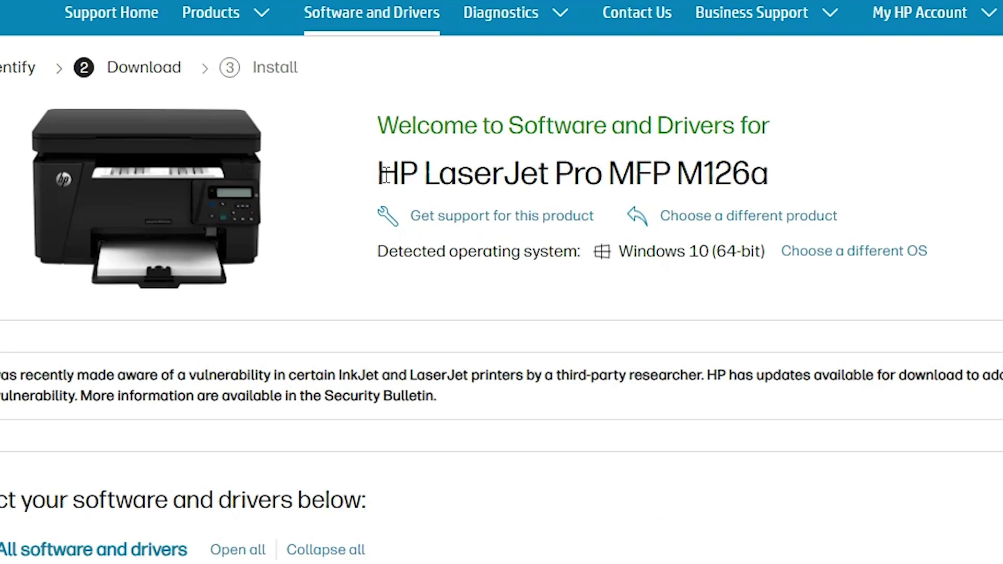
pyautogui.moveTo(395, 177); pyautogui.dragTo(592, 177)
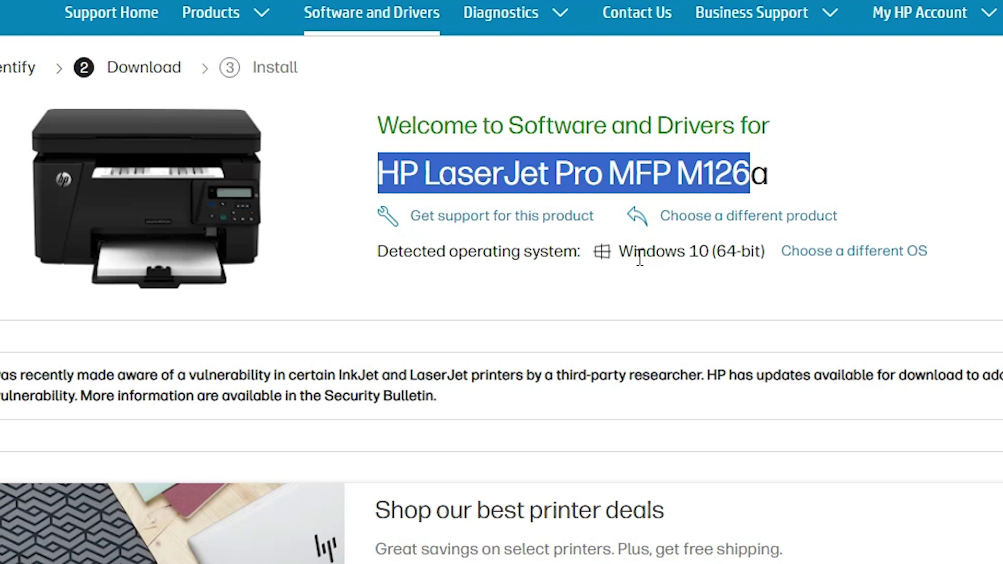
# - Keep Windows 10 (64-bit) as the operating system and update the driver list
pyautogui.click(809, 254)
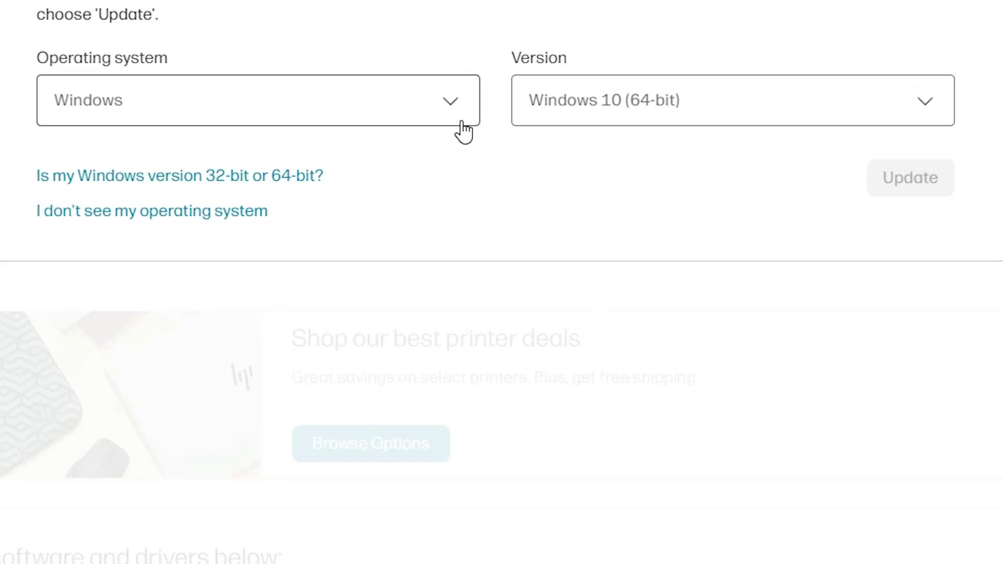
pyautogui.click(455, 109)
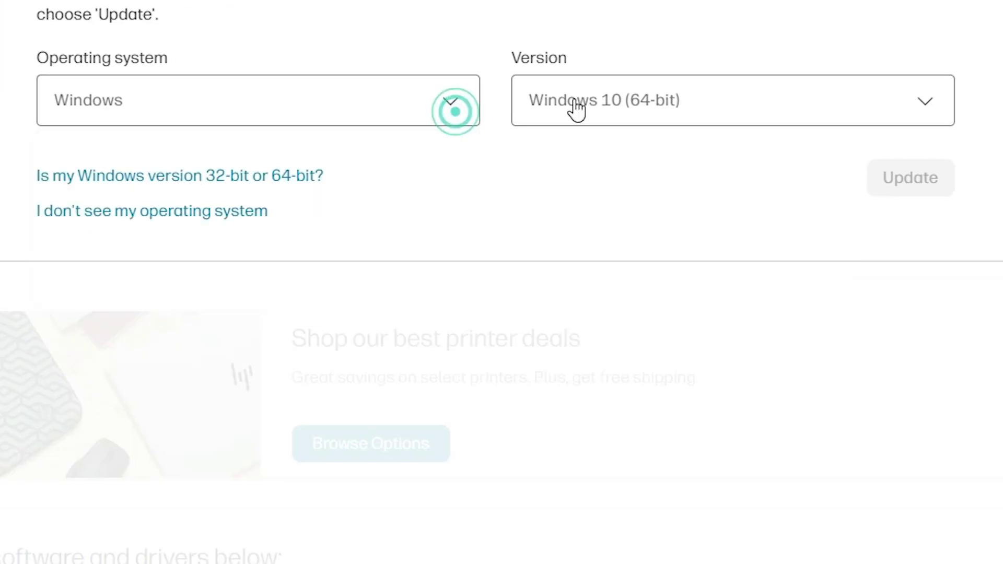
pyautogui.click(605, 99)
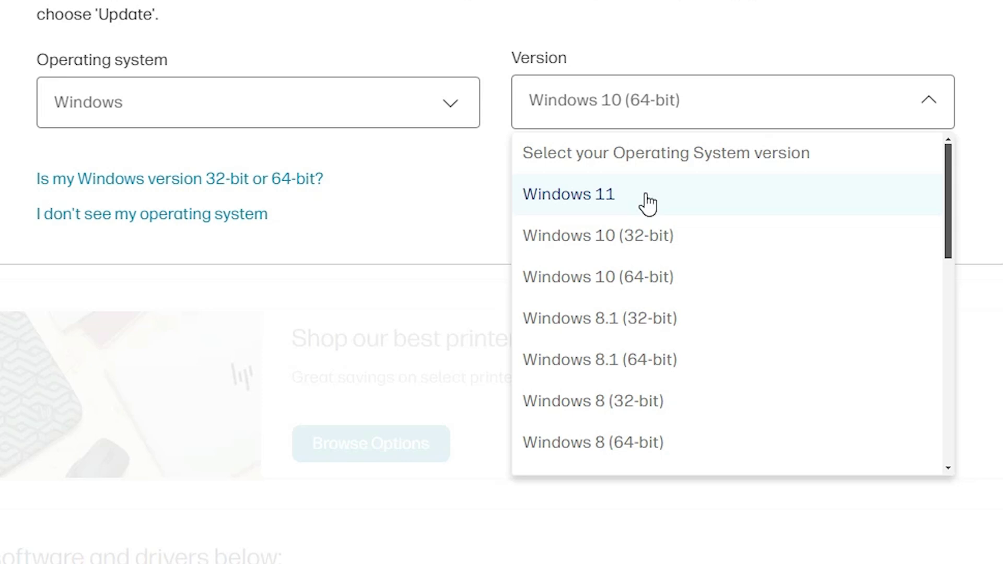
pyautogui.click(589, 280)
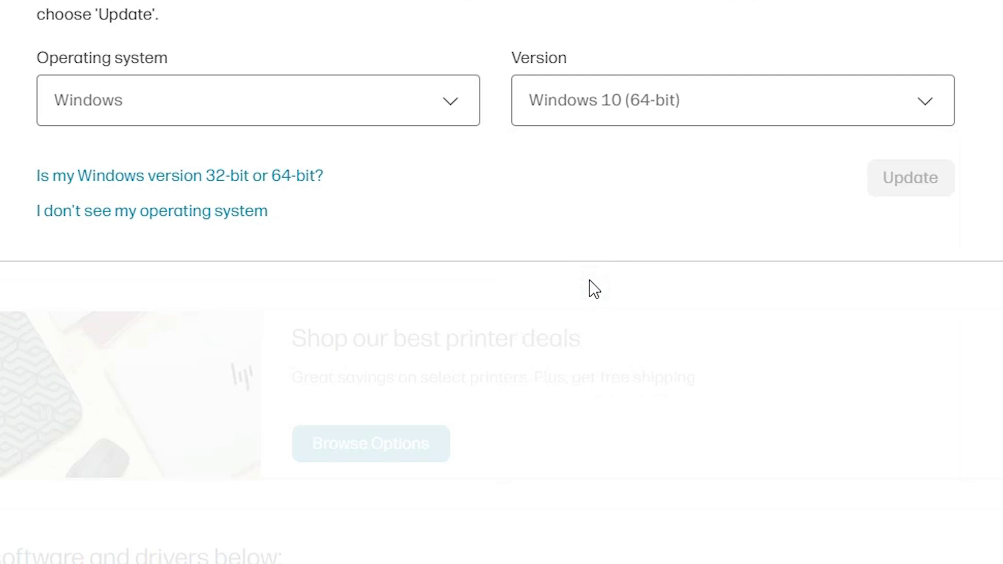
pyautogui.click(910, 189)
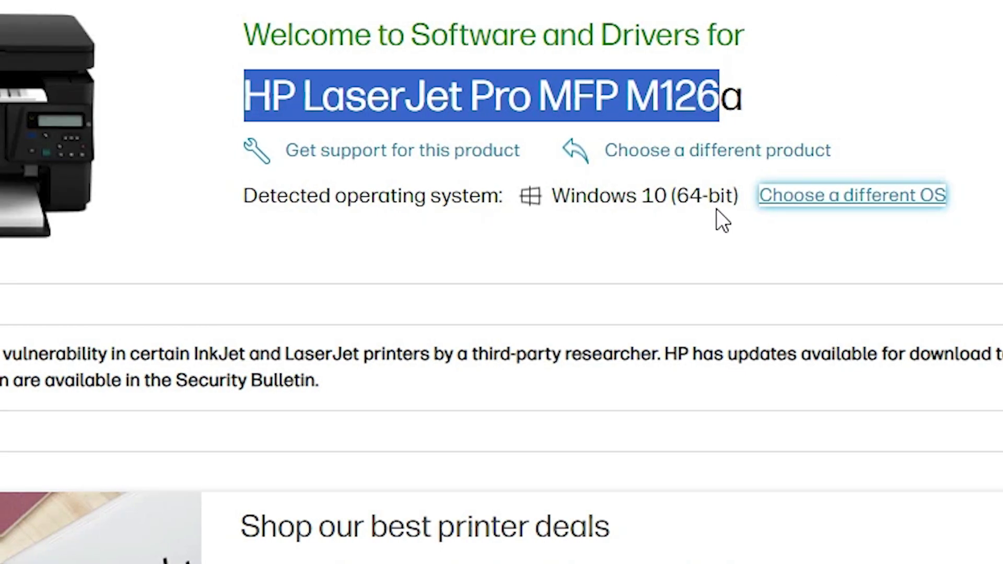
# - Download the M125/126 Series Full Software and Drivers package (109 MB) and check its progress
pyautogui.scroll(-5, 501, 282)
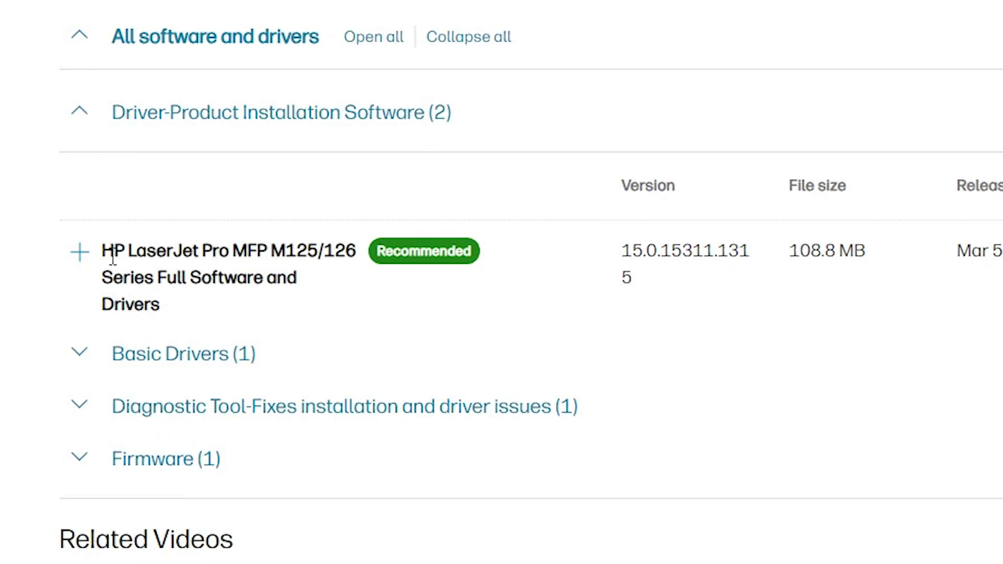
pyautogui.moveTo(107, 255); pyautogui.dragTo(250, 309)
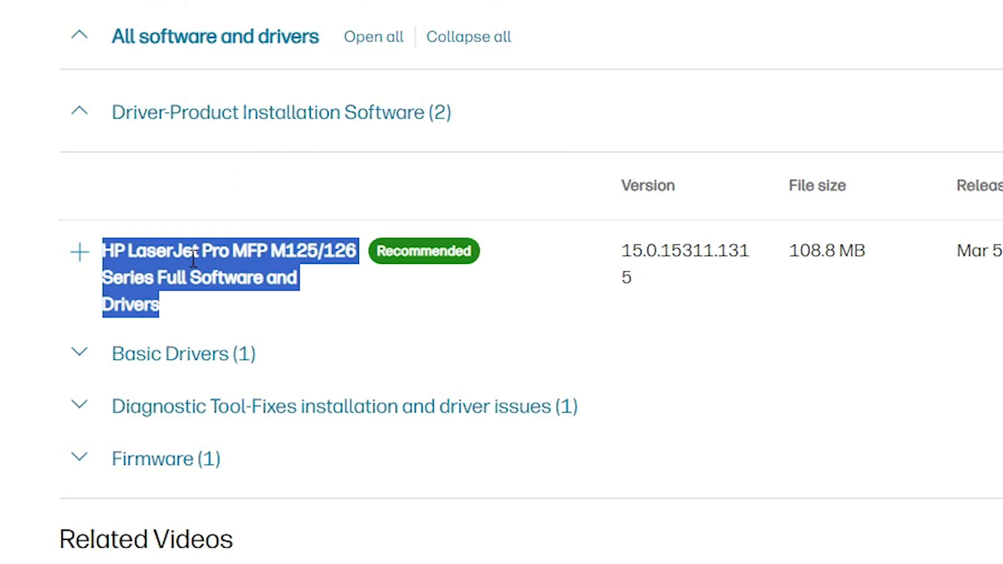
pyautogui.click(935, 287)
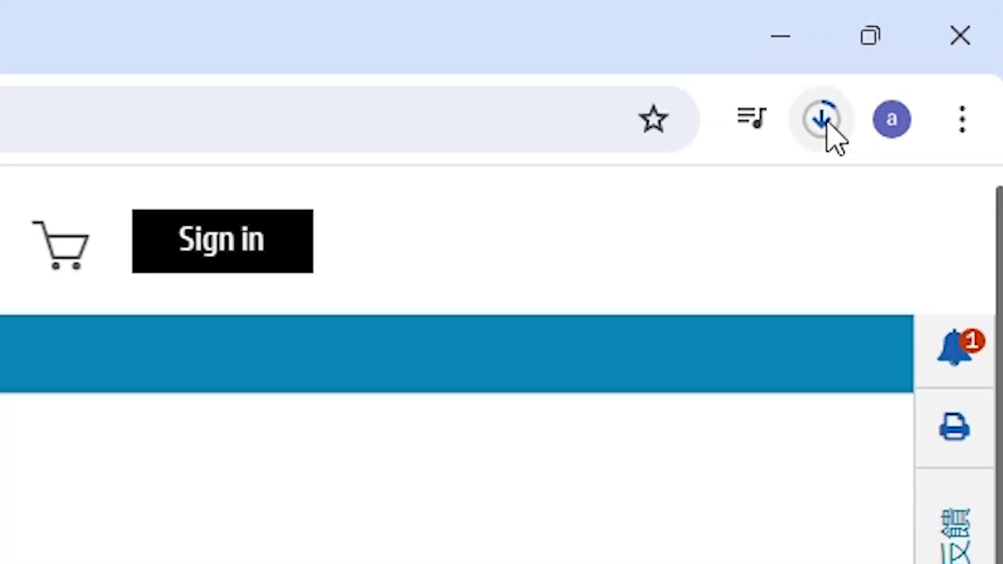
pyautogui.click(954, 34)
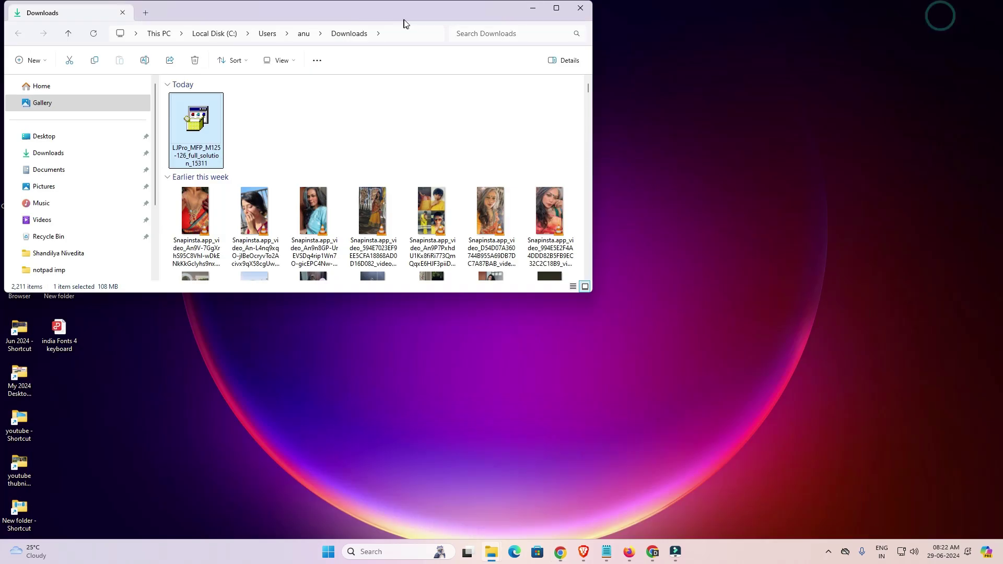
# - Drag the LJPro_MFP_M125-126_full_solution_15311 installer to the desktop beside the My 2024 shortcut
pyautogui.moveTo(403, 24); pyautogui.dragTo(580, 81)
pyautogui.moveTo(373, 177); pyautogui.dragTo(197, 257)
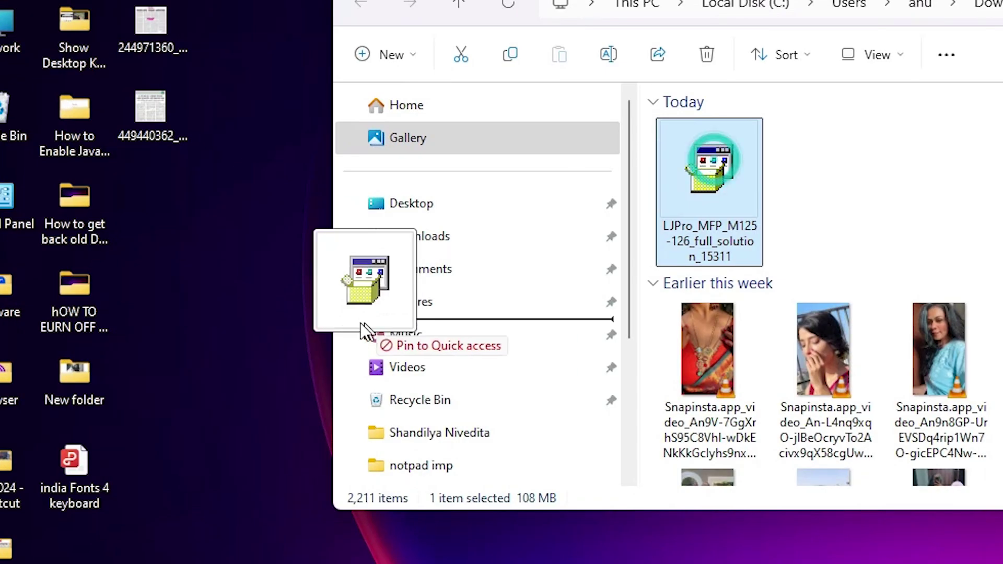
pyautogui.moveTo(365, 331); pyautogui.dragTo(269, 341)
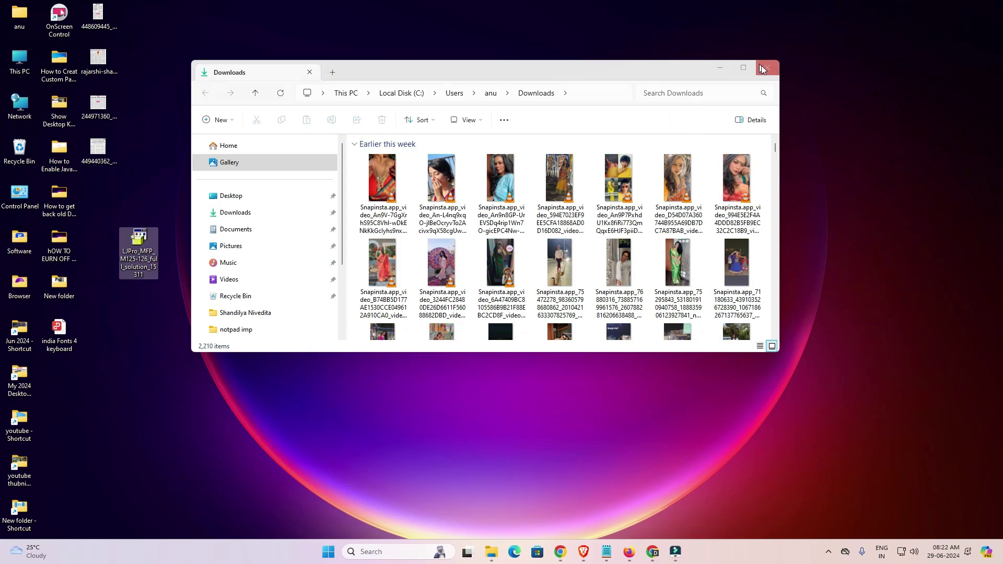
pyautogui.click(761, 68)
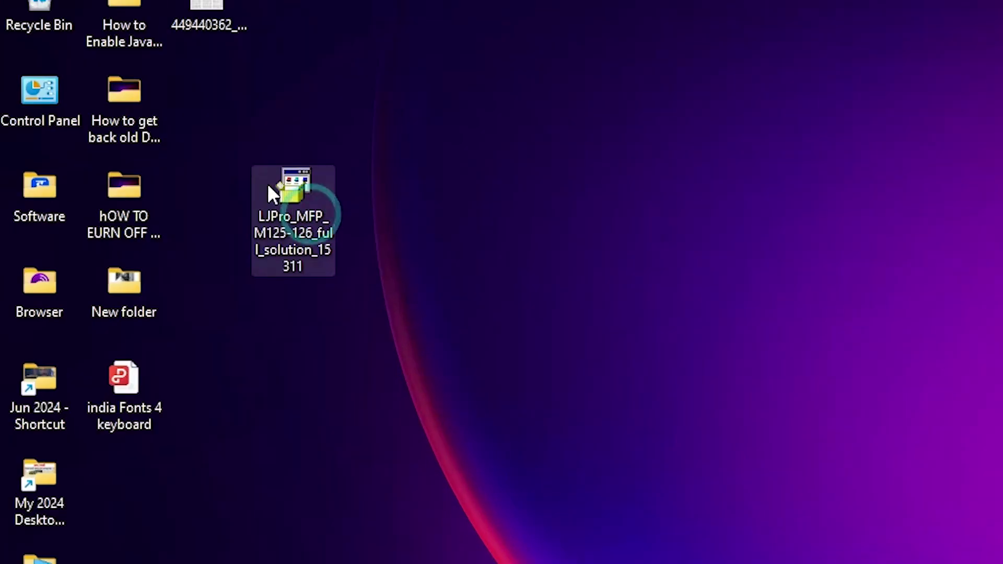
pyautogui.moveTo(140, 253); pyautogui.dragTo(159, 300)
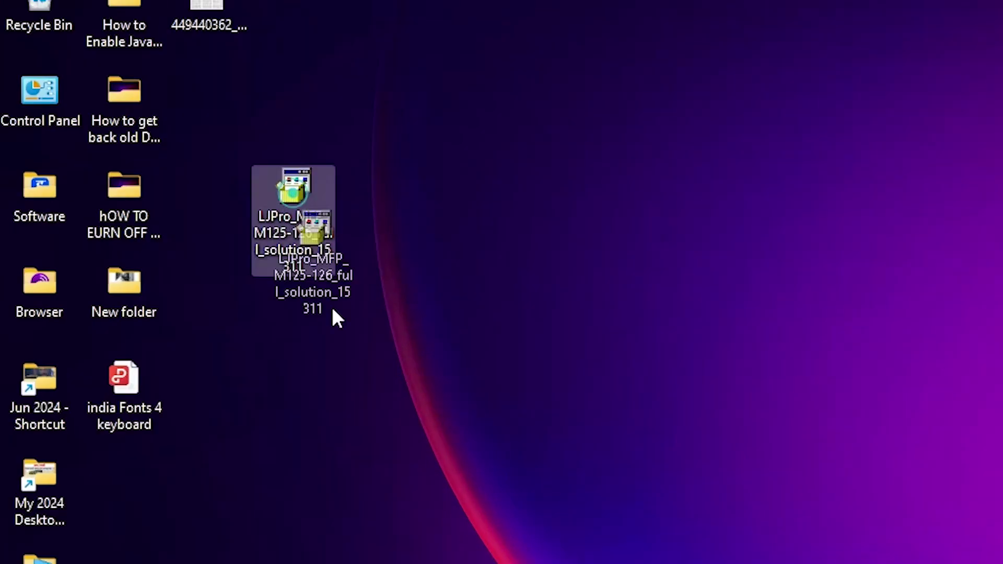
pyautogui.moveTo(334, 316); pyautogui.dragTo(172, 505)
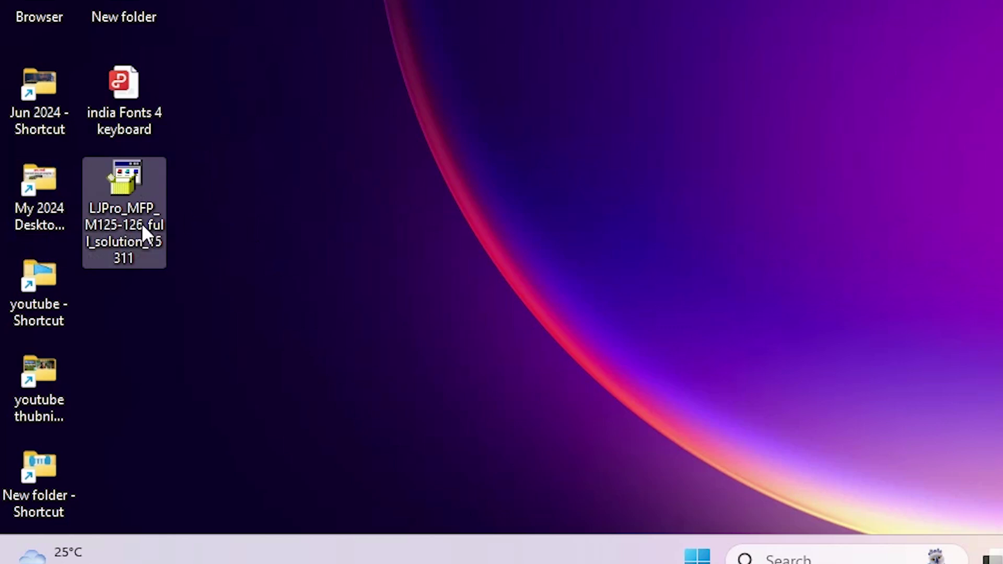
# - Extract the installer with WinRAR into the suggested LJPro_MFP_M125-126_full_solution_15311 desktop folder
pyautogui.doubleClick(139, 183)
pyautogui.rightClick(139, 183)
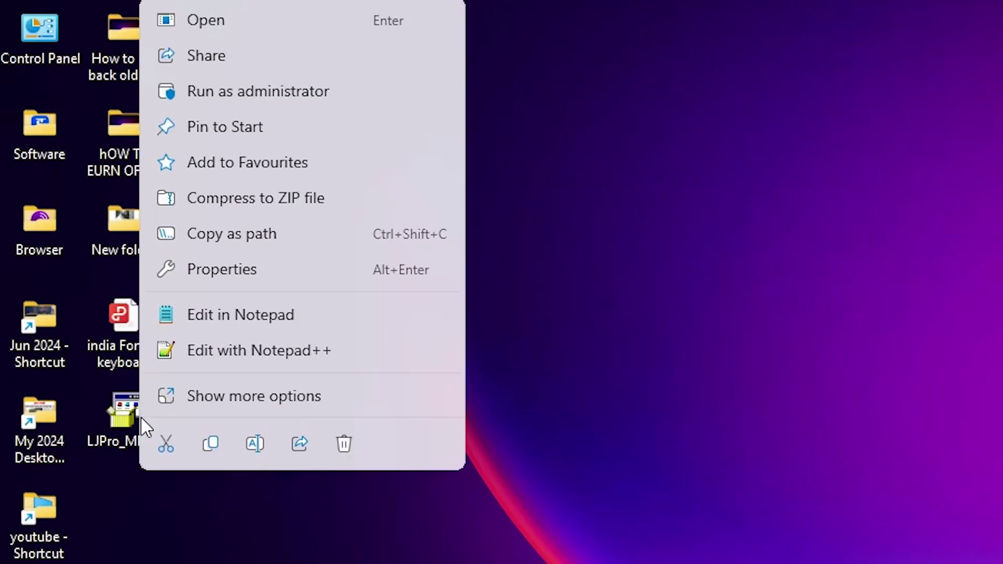
pyautogui.click(268, 387)
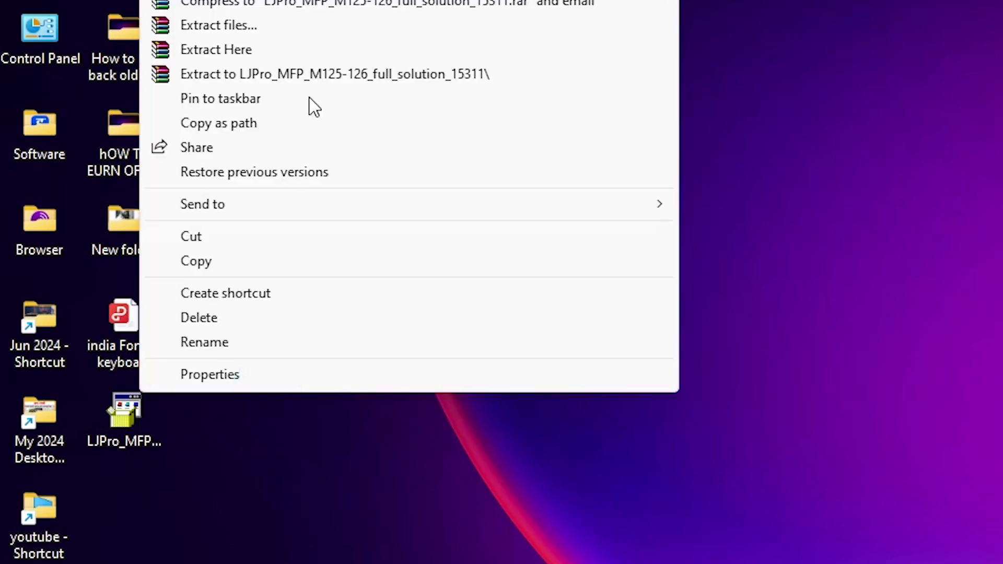
pyautogui.click(231, 102)
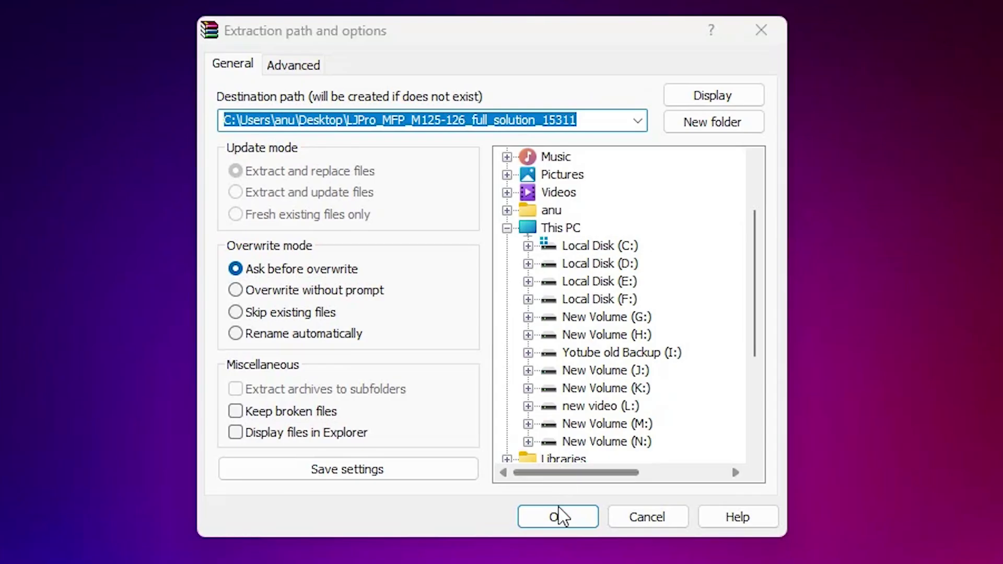
pyautogui.click(559, 513)
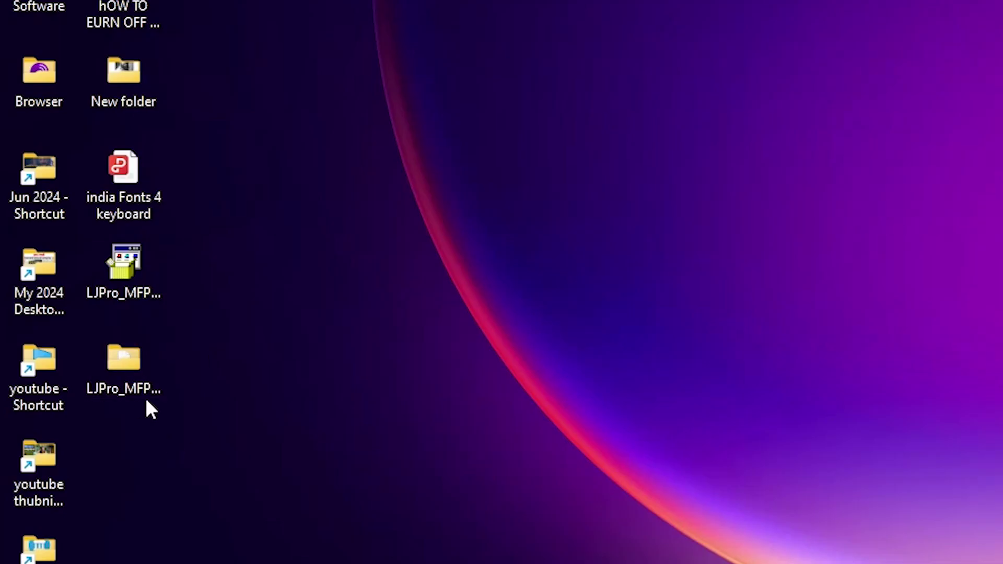
# - Open the extracted driver folder, then return to the desktop and select the installer
pyautogui.click(142, 369)
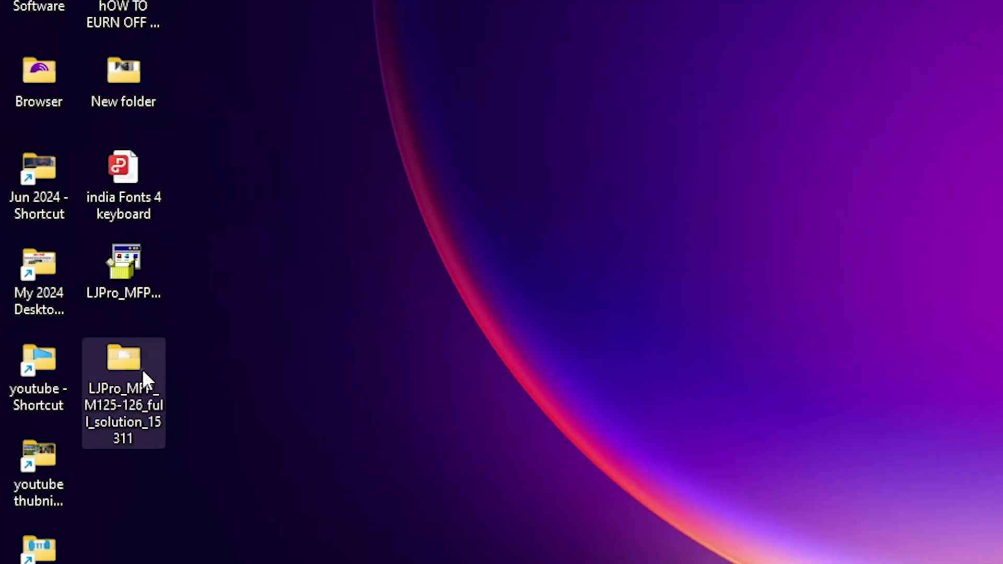
pyautogui.doubleClick(142, 369)
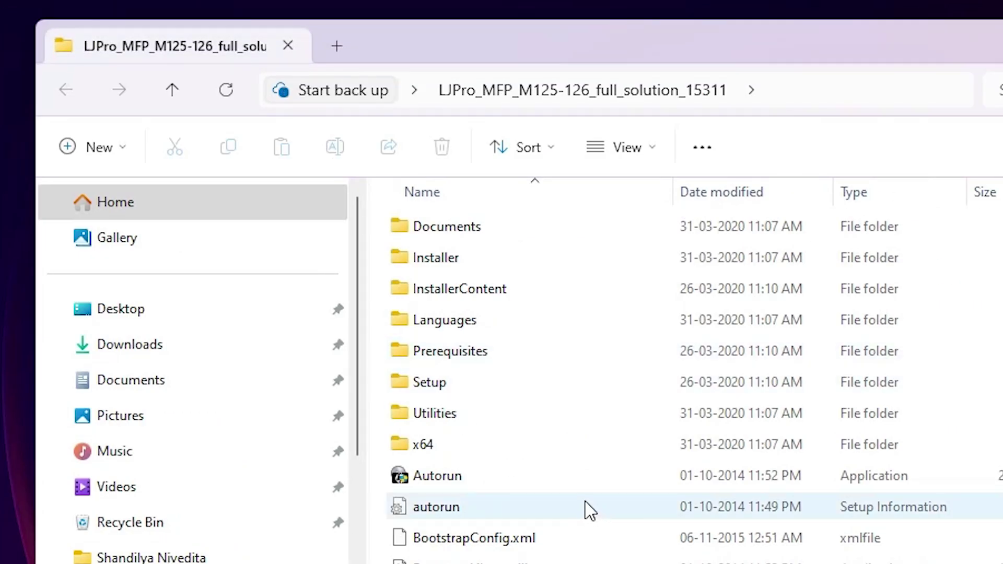
pyautogui.press('super+d')
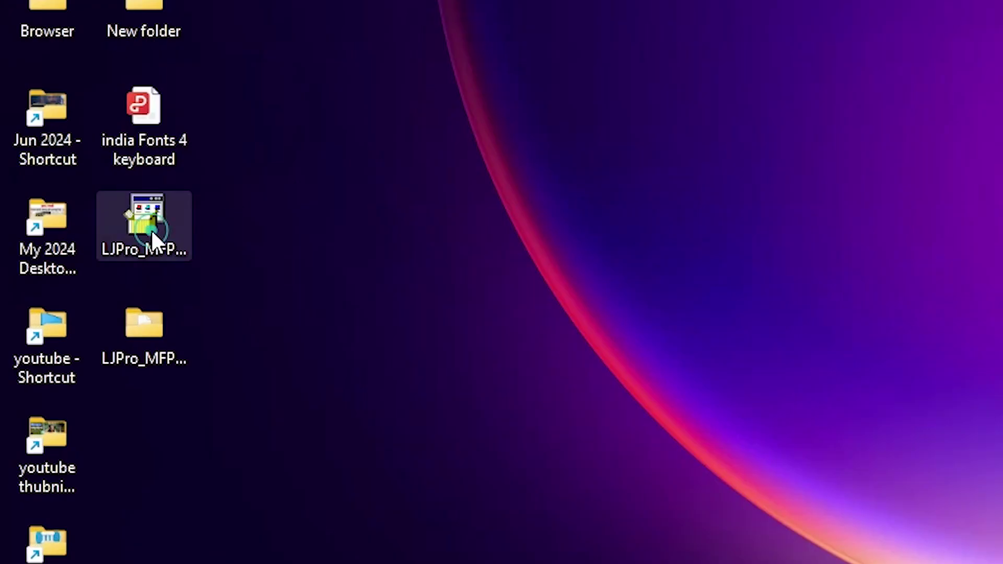
pyautogui.click(152, 234)
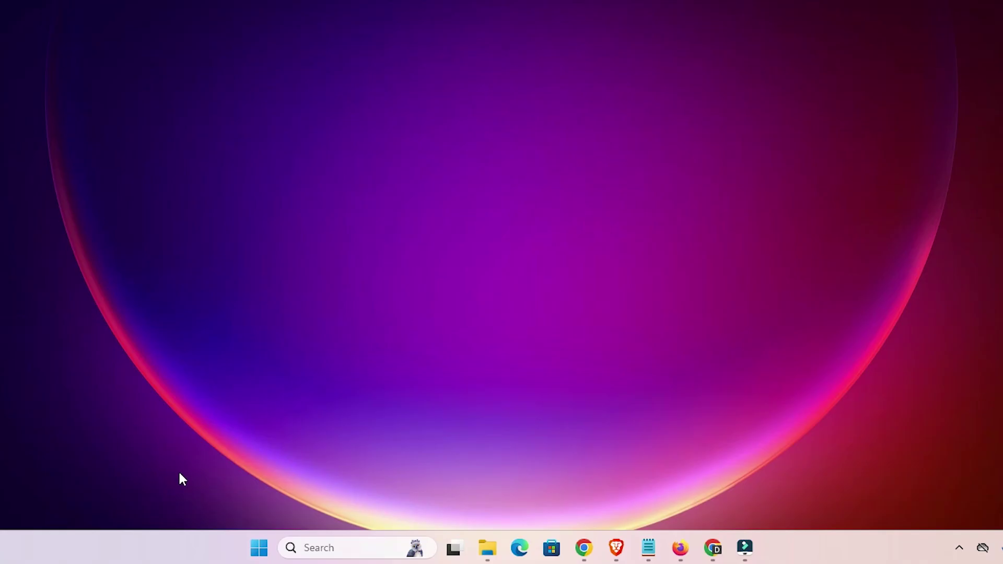
# - Search Start for 'pr' and open the Printers & scanners settings page
pyautogui.click(265, 550)
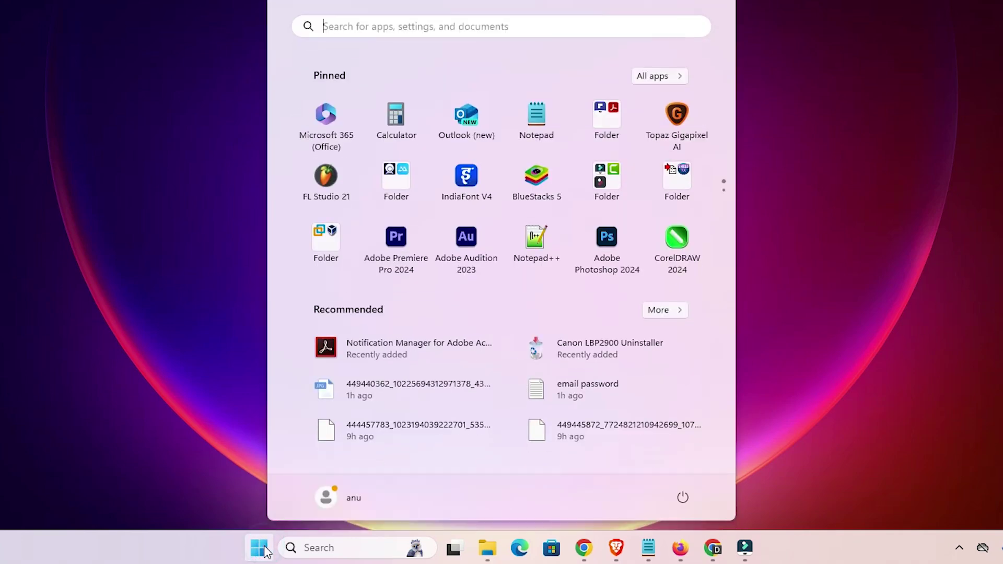
pyautogui.write('pr')
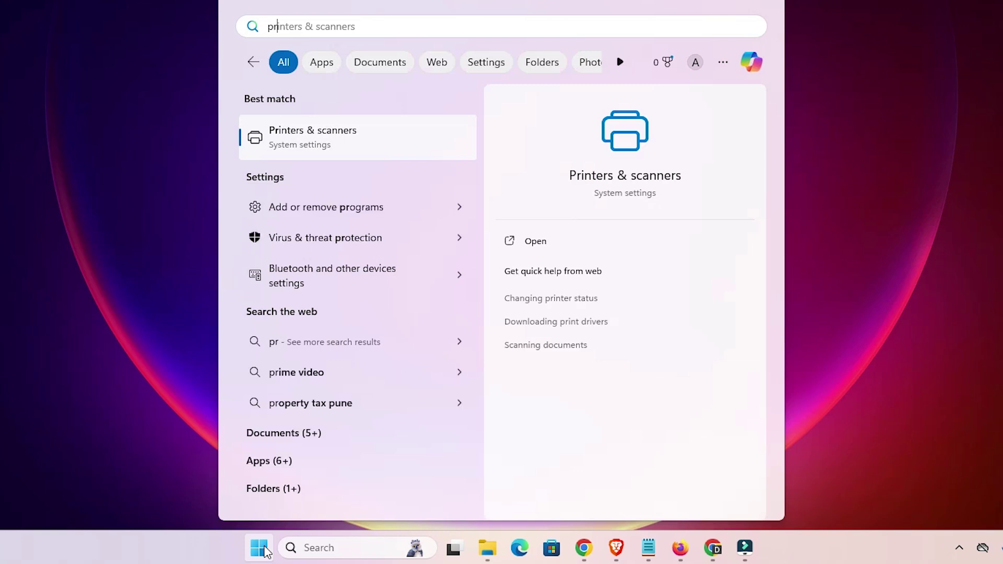
pyautogui.click(312, 148)
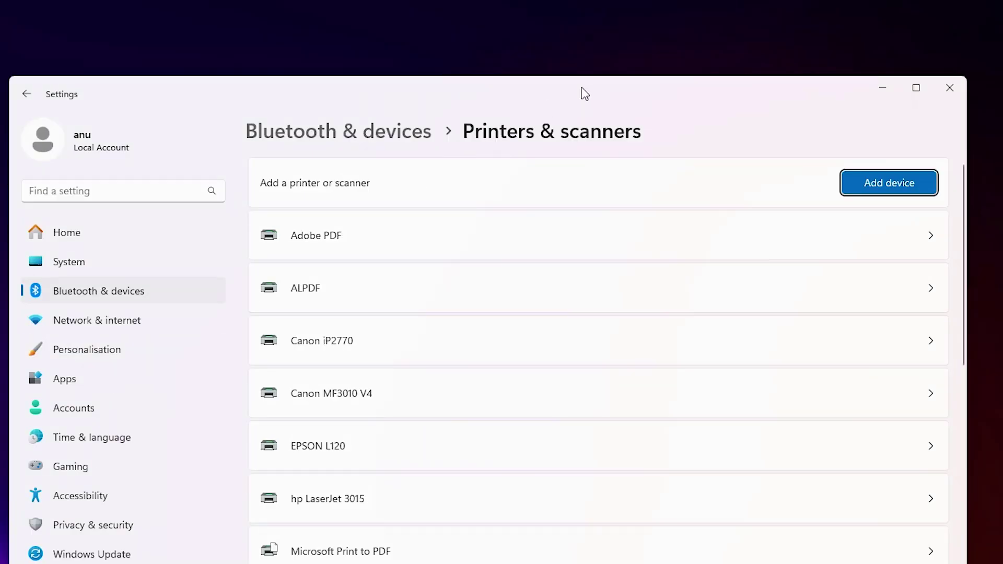
# - Begin adding a device on Printers & scanners so Windows scans for new printers
pyautogui.click(582, 92)
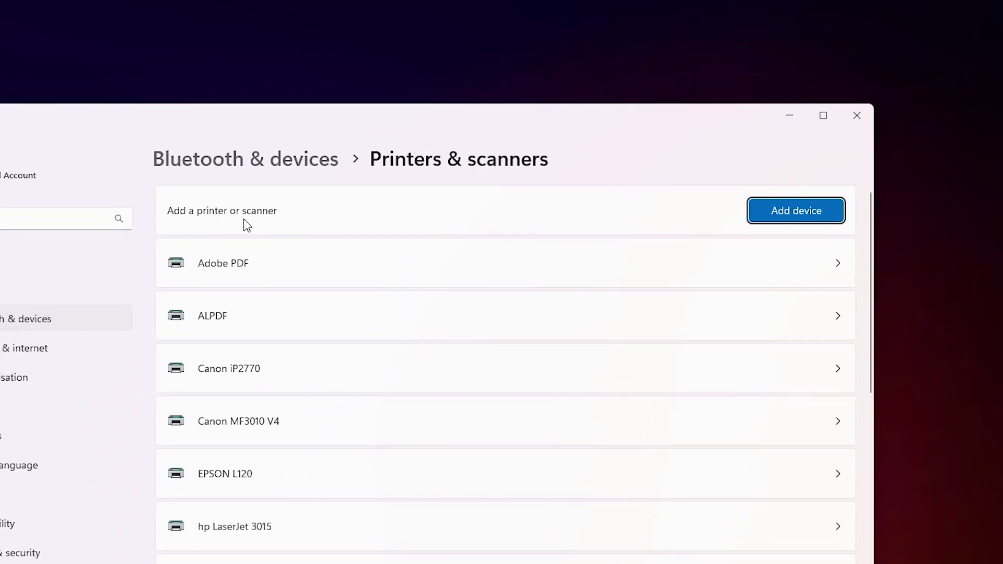
pyautogui.click(825, 216)
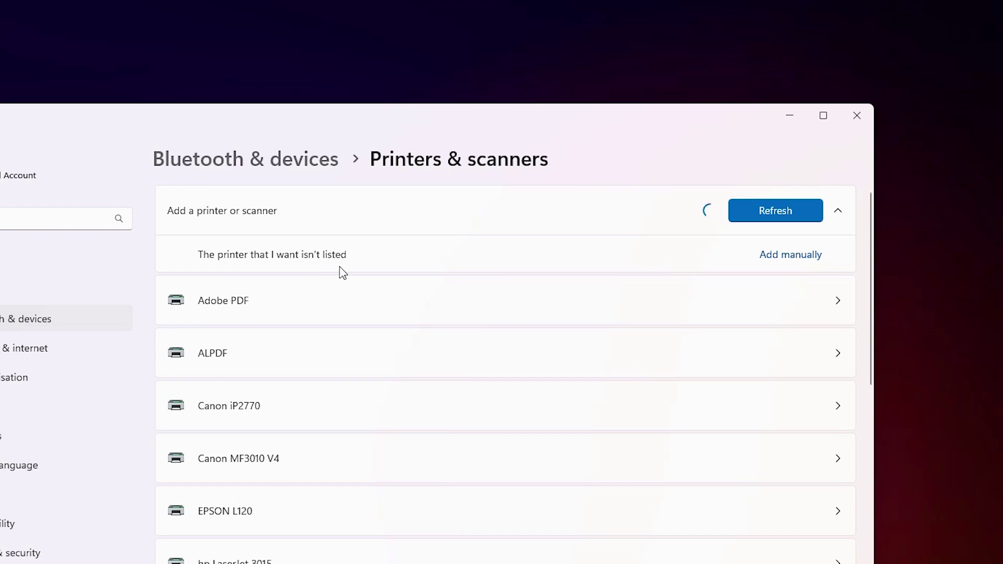
# - Add the unlisted printer as a local printer with manual settings and continue to the port page
pyautogui.click(797, 258)
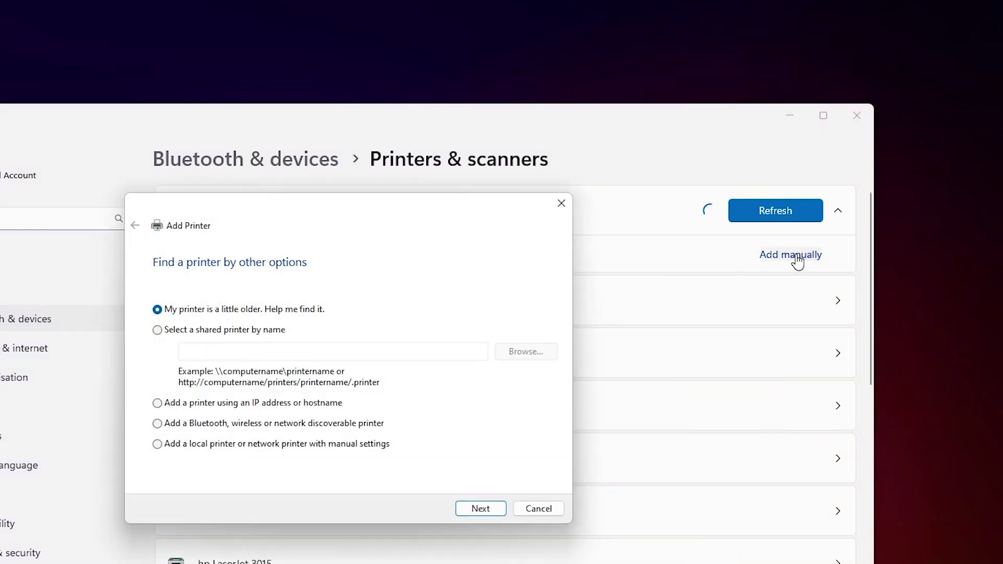
pyautogui.click(845, 120)
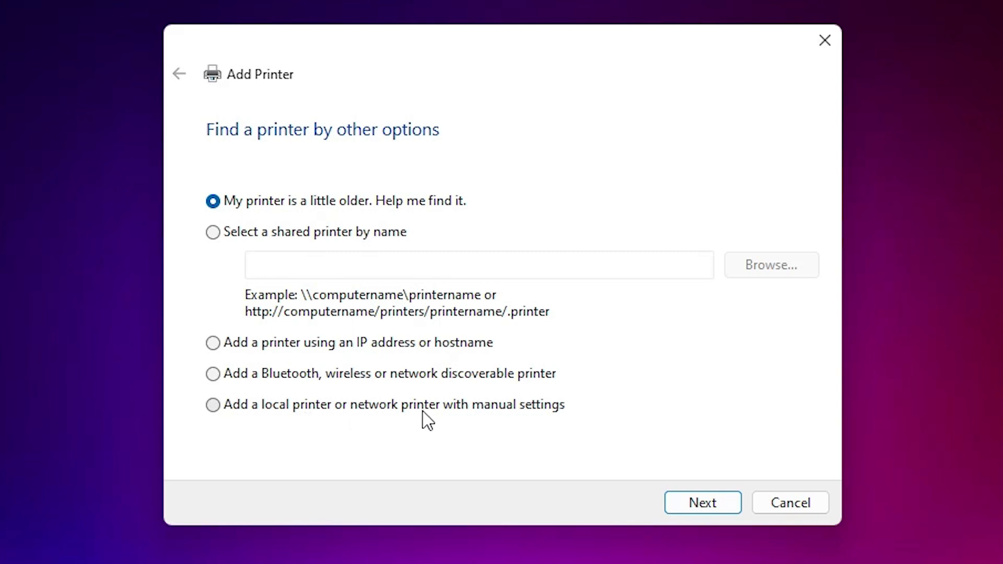
pyautogui.click(491, 407)
pyautogui.click(714, 503)
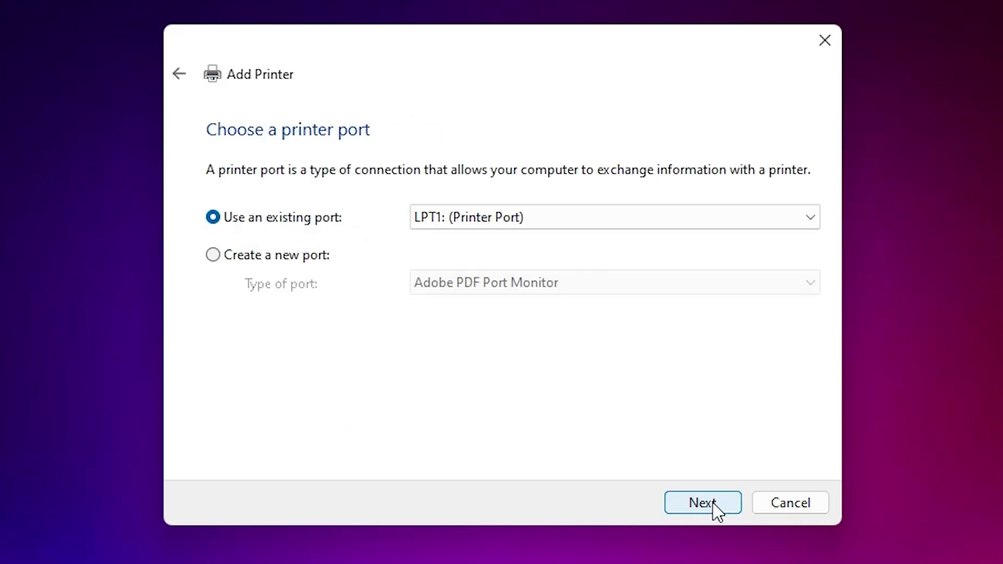
# - Use the existing USB001 (Local Port) and continue to driver installation
pyautogui.click(505, 212)
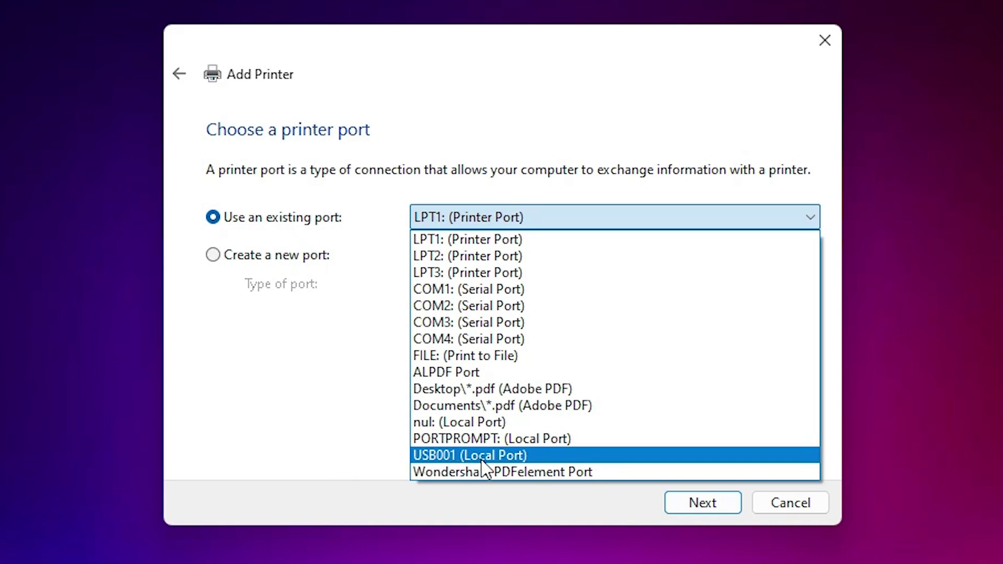
pyautogui.click(494, 458)
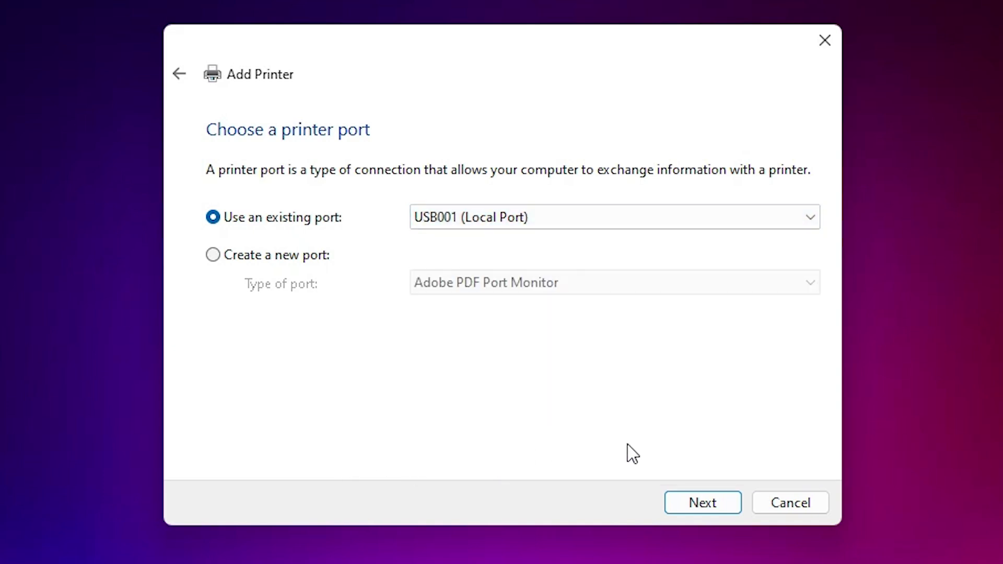
pyautogui.click(680, 504)
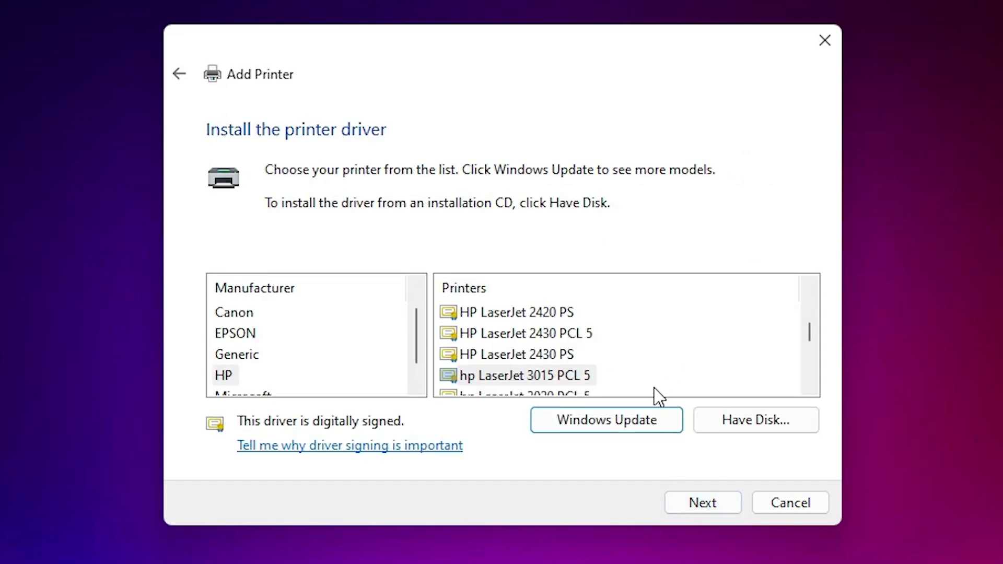
# - Choose Have Disk and browse the Desktop for the driver files
pyautogui.click(755, 421)
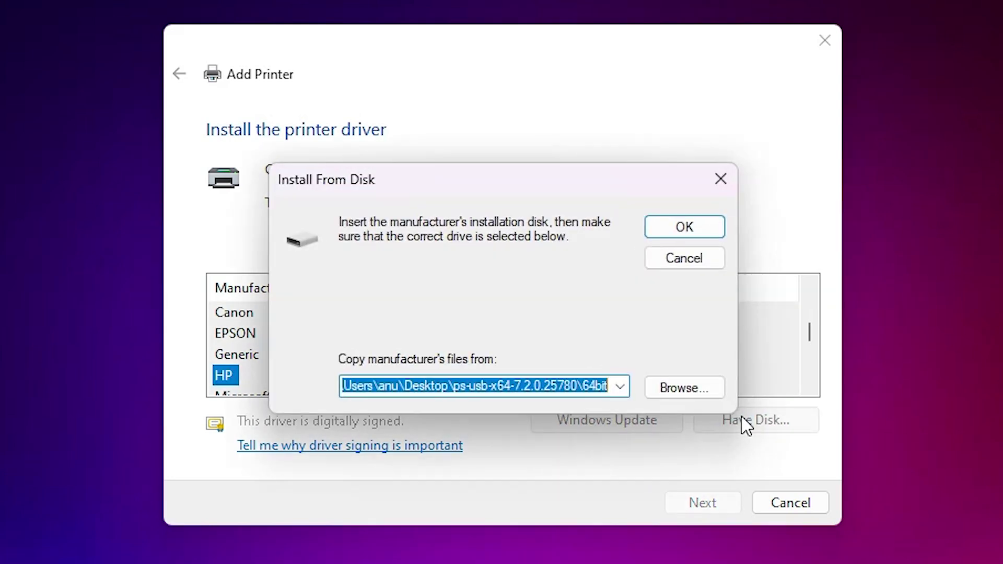
pyautogui.click(700, 398)
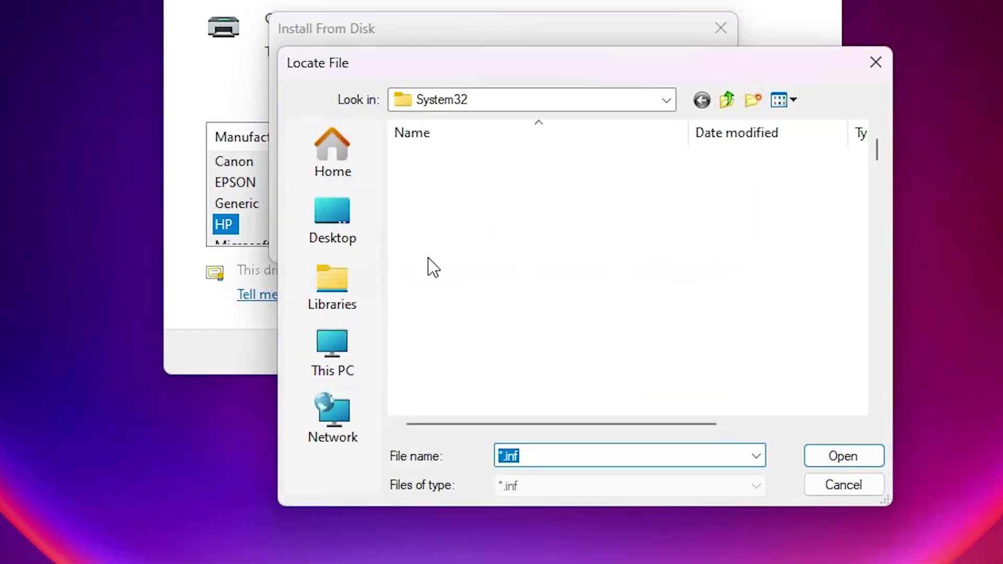
pyautogui.click(350, 243)
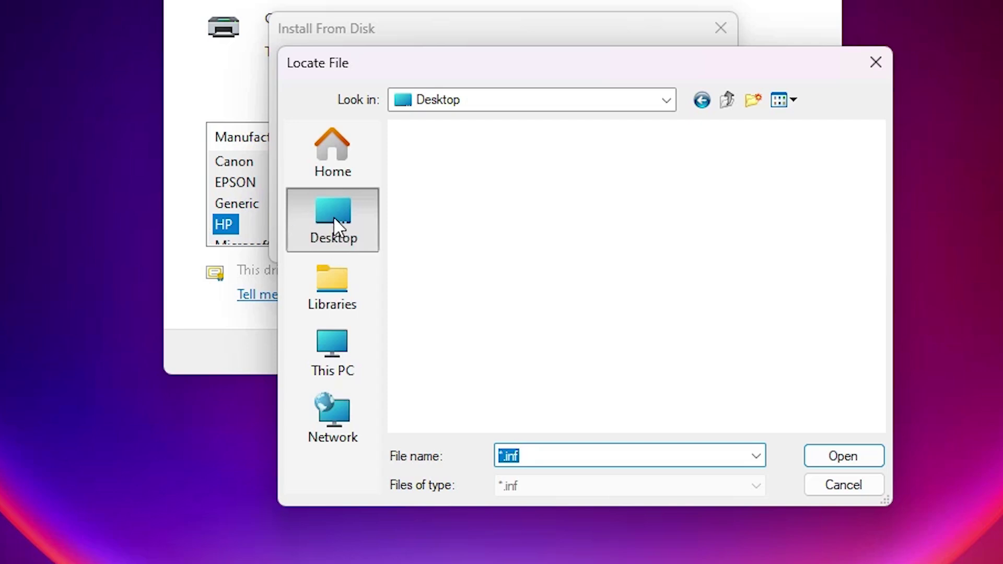
pyautogui.click(316, 236)
pyautogui.scroll(-5, 510, 300)
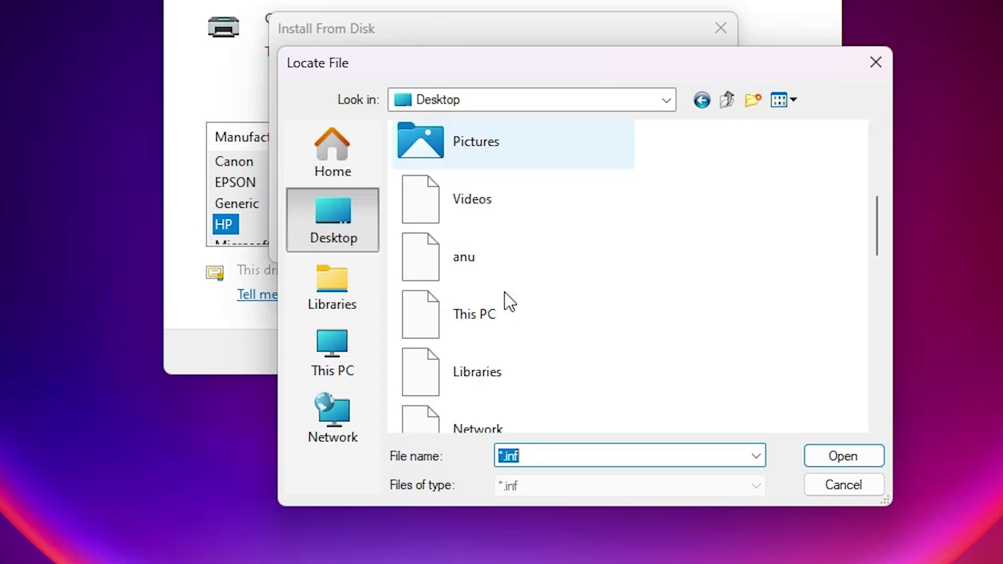
pyautogui.scroll(-5, 507, 303)
pyautogui.scroll(-5, 509, 303)
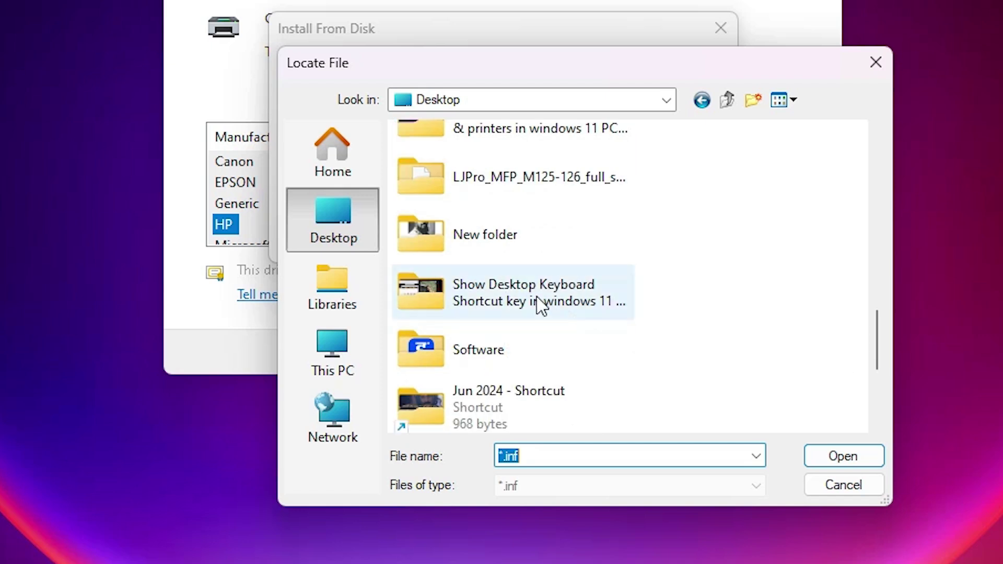
# - Load hpcm125126.inf from the LJPro_MFP_M125-126_full_solution_15311 folder as the driver
pyautogui.doubleClick(527, 186)
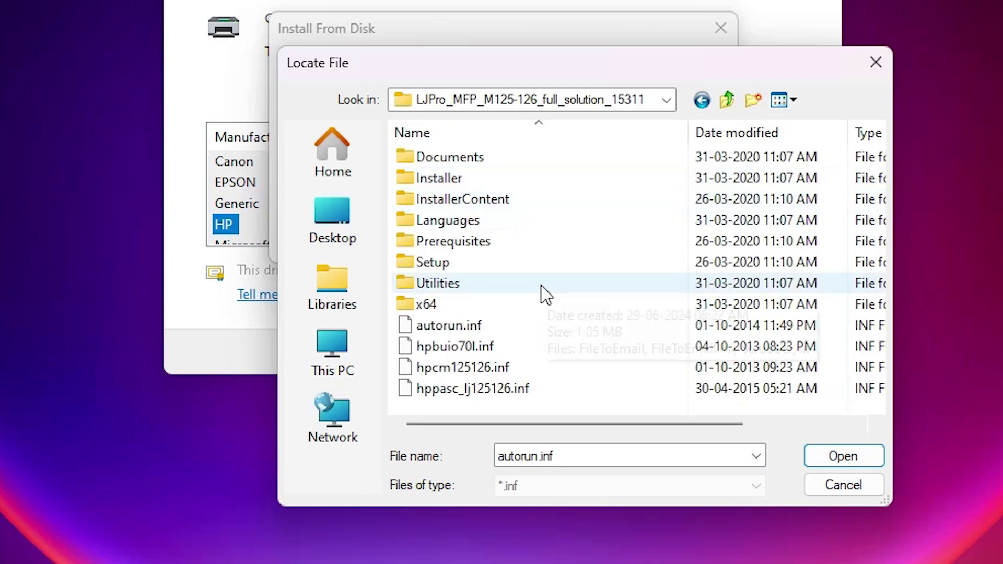
pyautogui.click(491, 374)
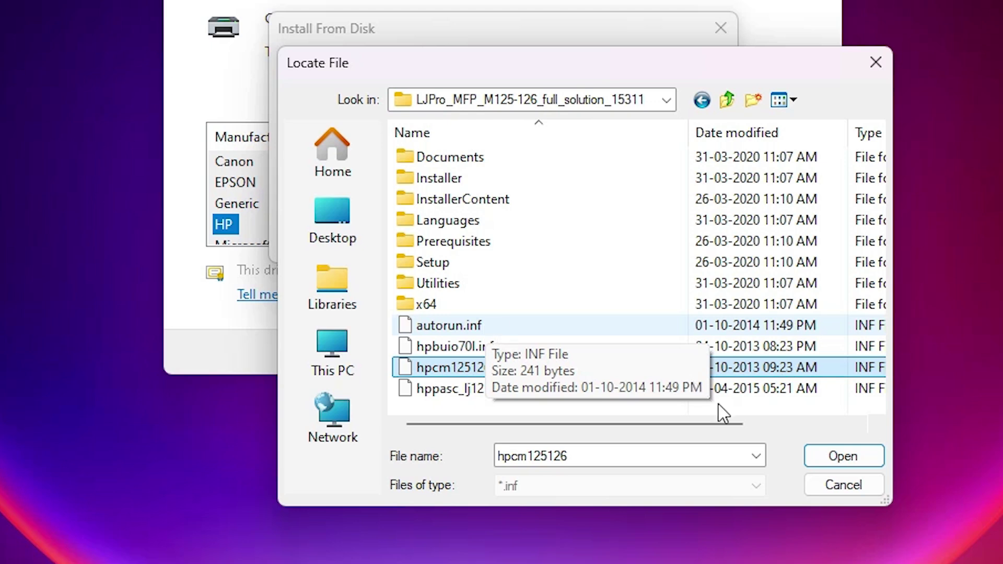
pyautogui.click(843, 456)
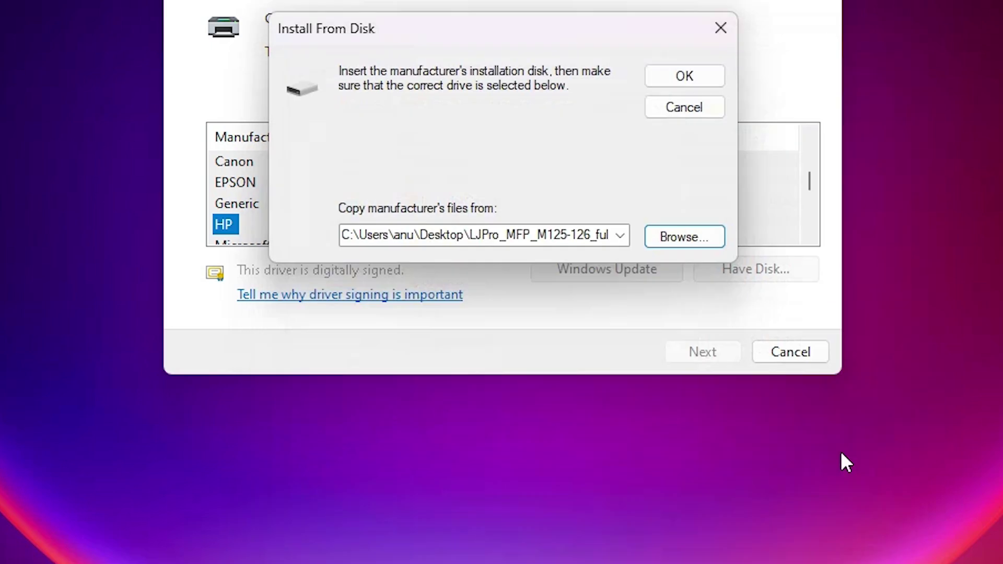
pyautogui.click(704, 230)
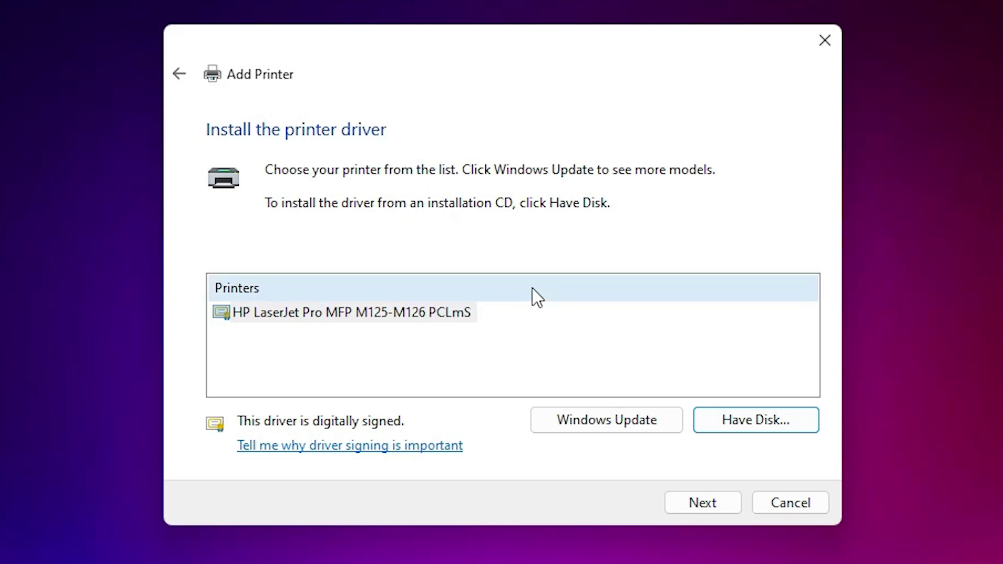
# - Choose the HP LaserJet Pro MFP M125-M126 PCLmS driver and name the printer HP LaserJet Pro MFP M126a
pyautogui.click(273, 317)
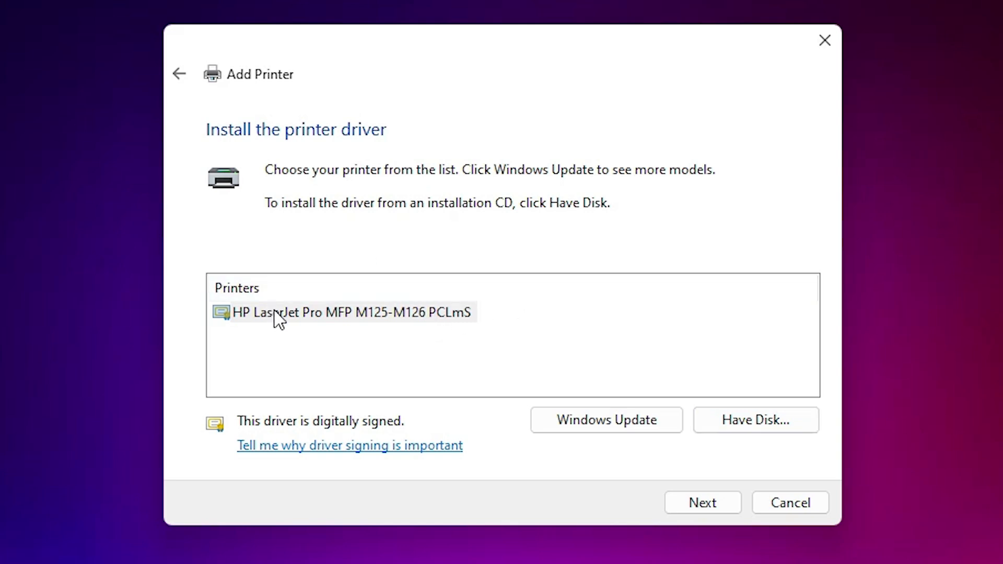
pyautogui.click(733, 501)
pyautogui.moveTo(497, 174); pyautogui.dragTo(658, 175)
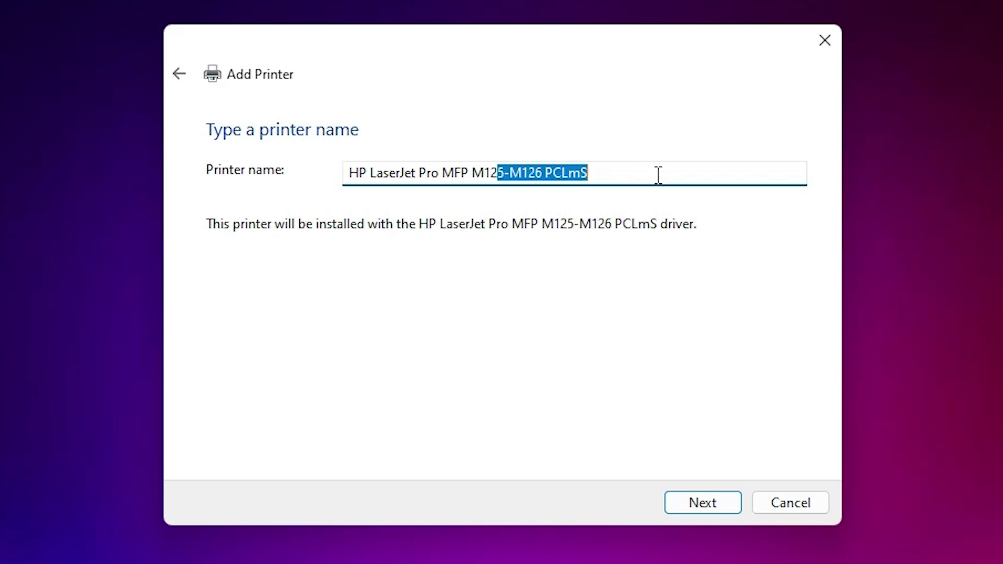
pyautogui.write('6')
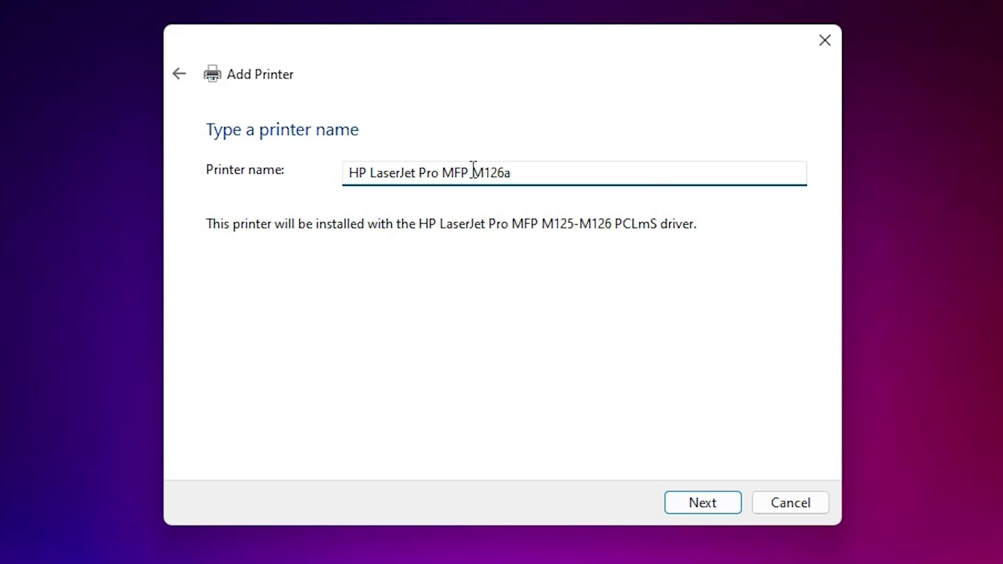
pyautogui.hotkey('ctrl', 'a')
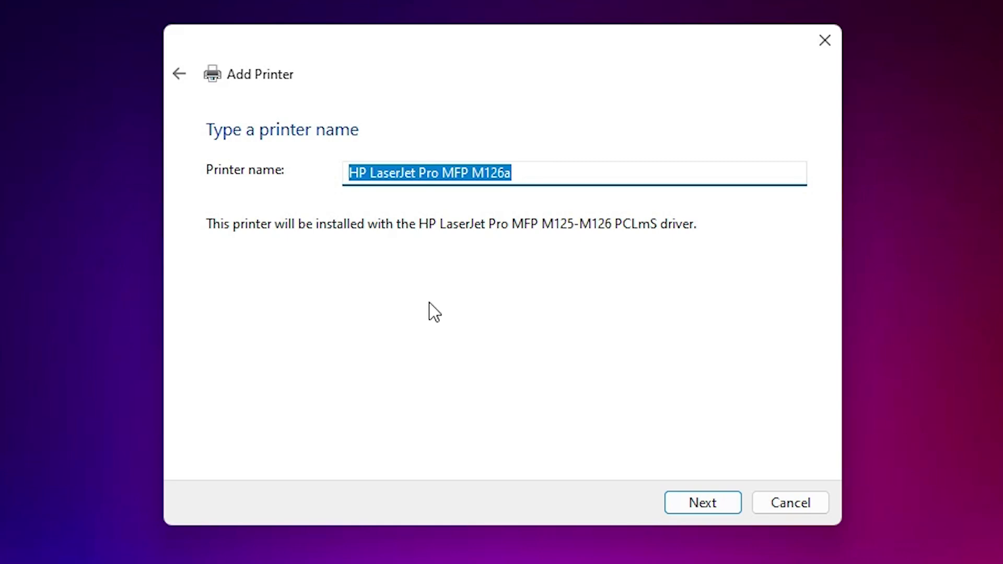
pyautogui.click(682, 494)
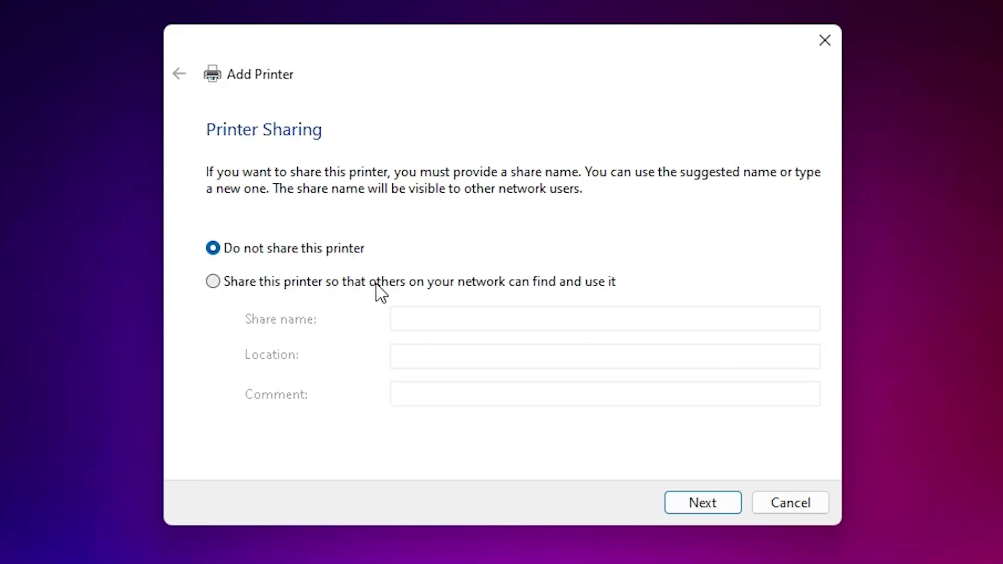
# - Leave HP LaserJet Pro MFP M126a unshared and finish the Add Printer wizard
pyautogui.click(712, 503)
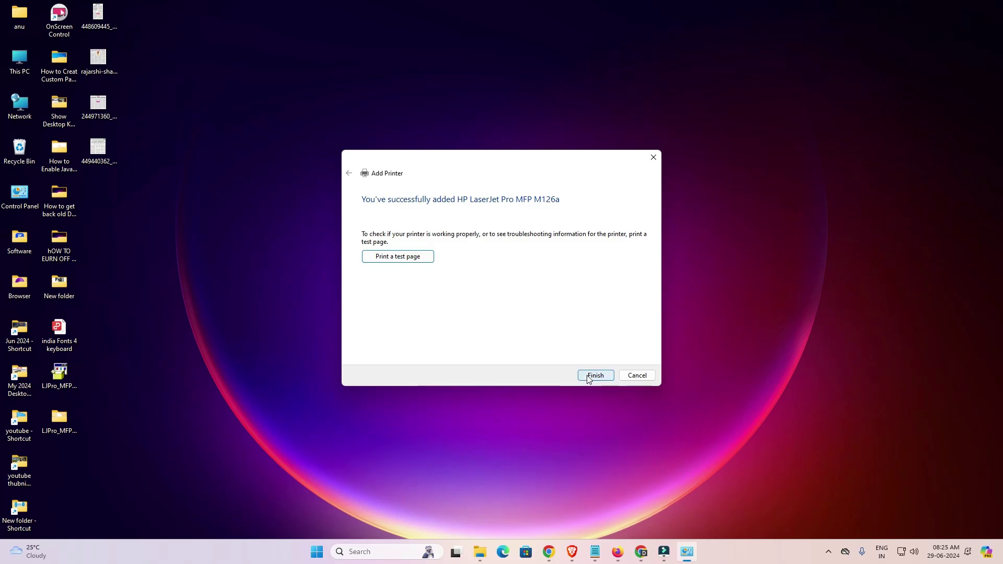
pyautogui.click(589, 376)
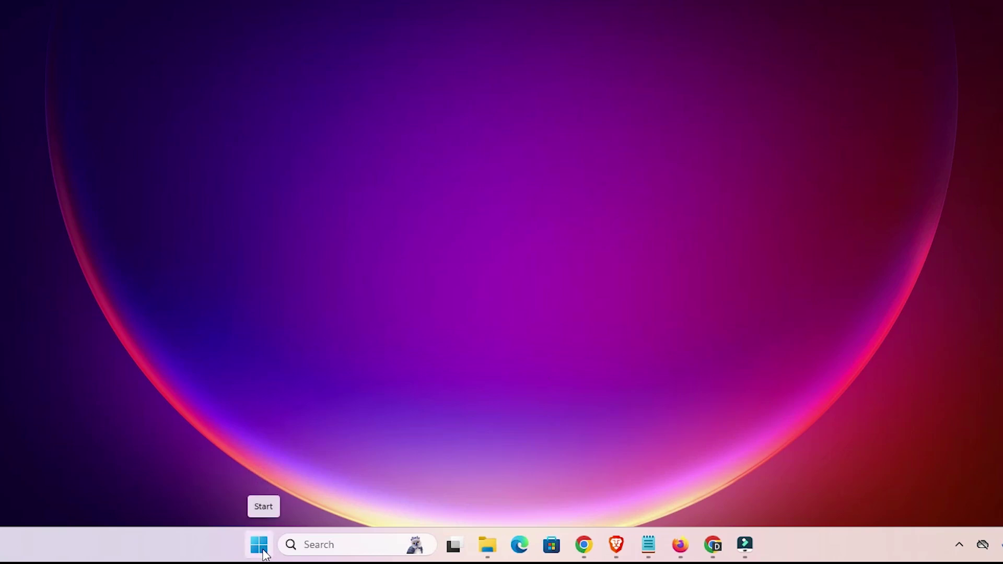
# - Search 'pr' from Start to reach Printers & scanners, and find HP LaserJet Pro MFP M126a listed
pyautogui.click(259, 545)
pyautogui.write('pr')
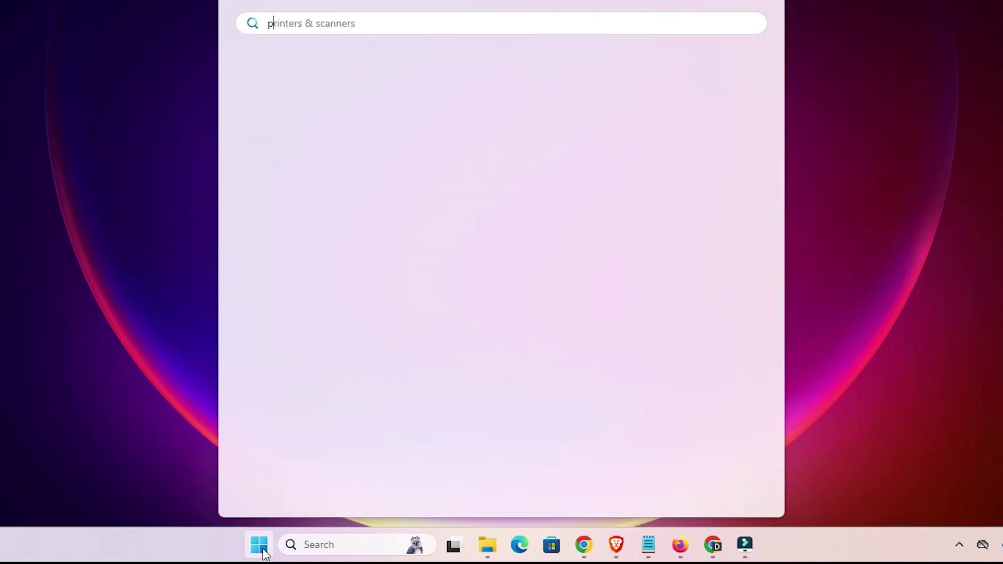
pyautogui.click(328, 154)
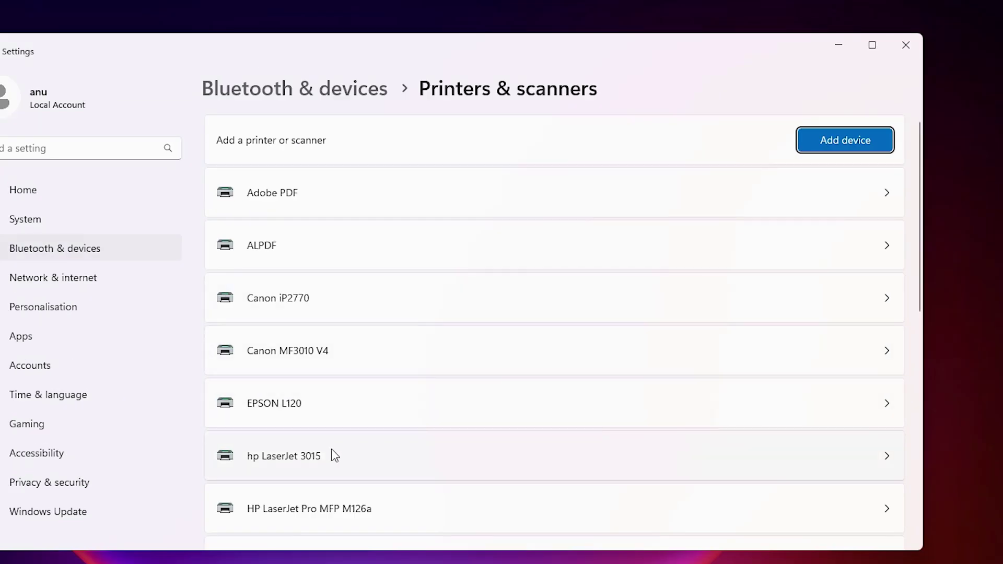
pyautogui.scroll(-2, 334, 455)
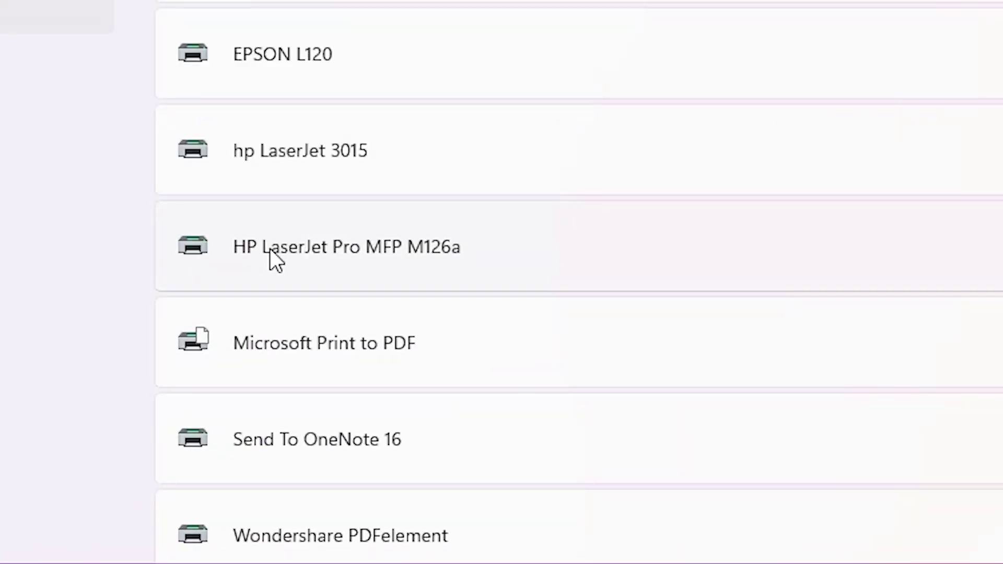